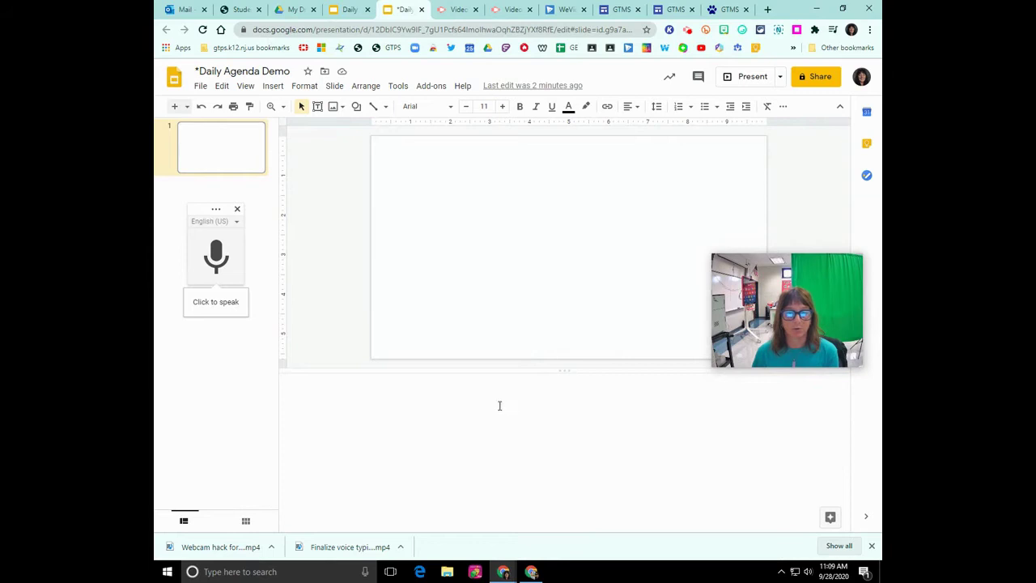
# Turn on voice typing for the speaker notes and dictate a short test beginning "And now it will start"
pyautogui.click(397, 86)
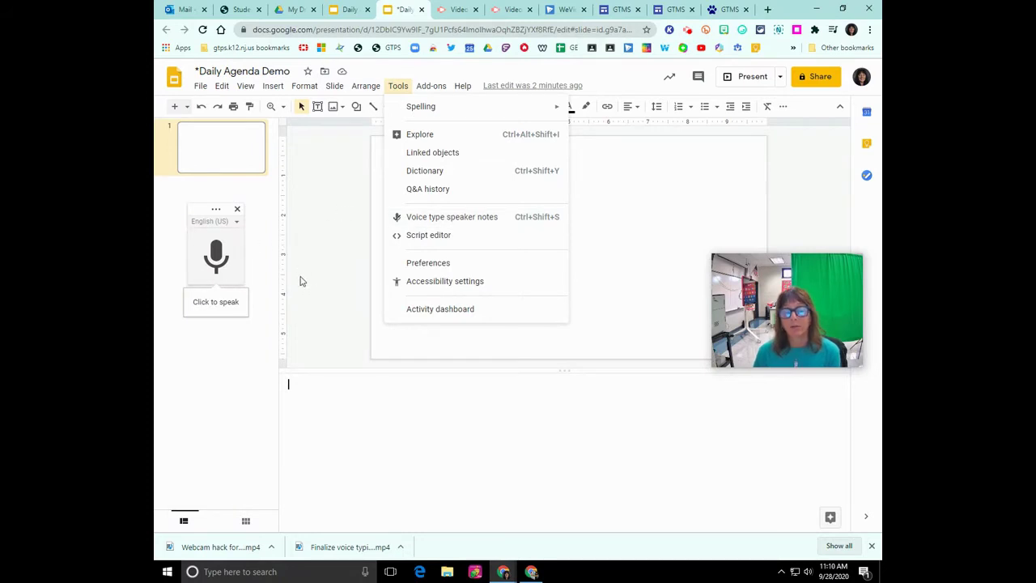
pyautogui.click(419, 223)
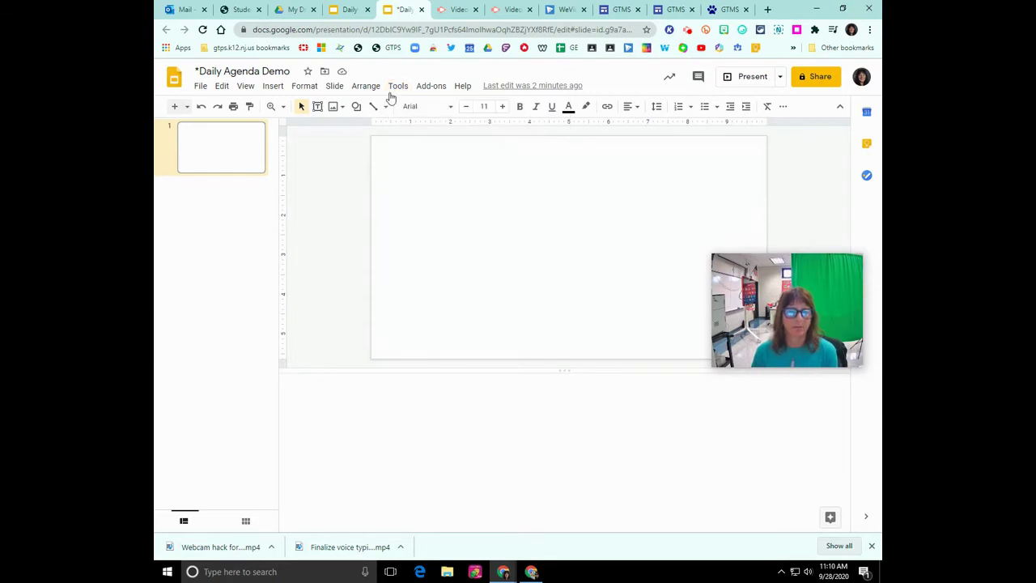
pyautogui.click(398, 85)
pyautogui.click(397, 219)
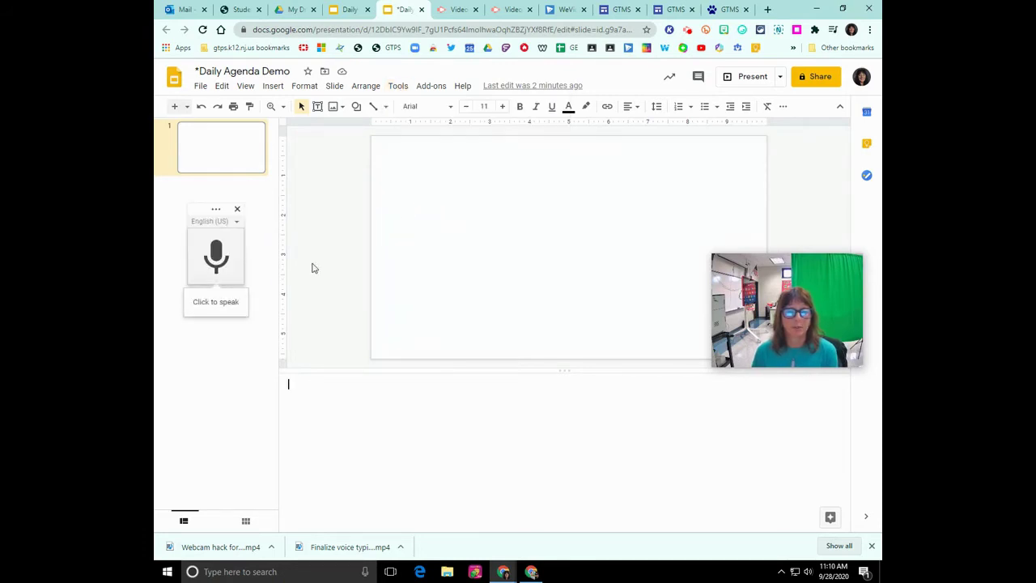
pyautogui.click(219, 260)
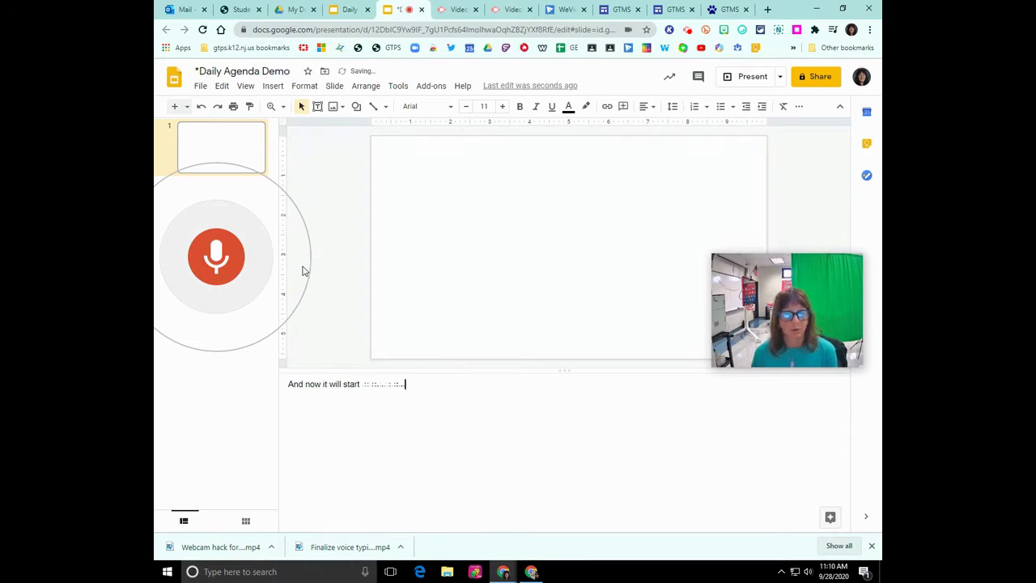
pyautogui.click(217, 259)
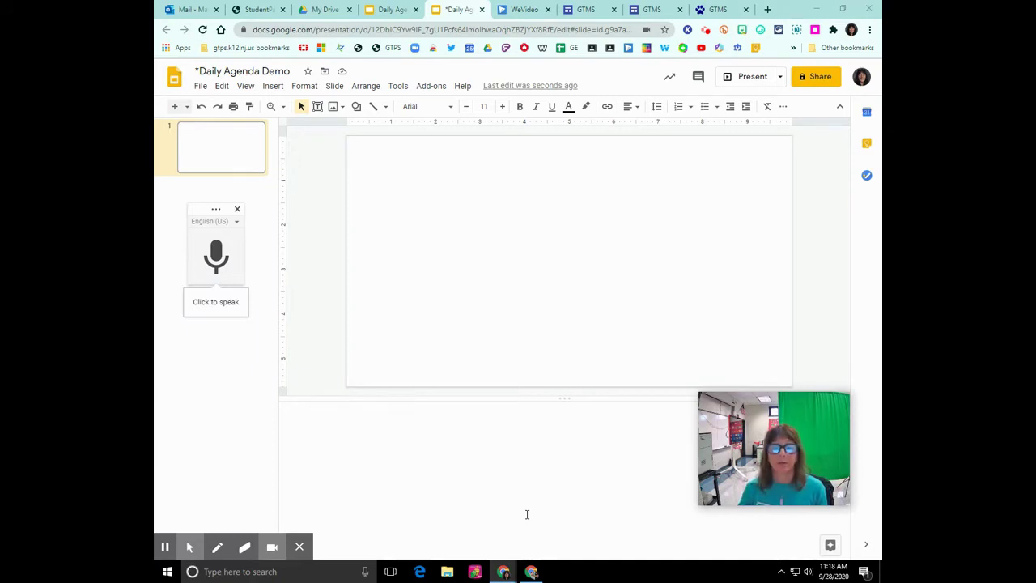
# Dictate a morning greeting into the speaker notes, from "Good morning boys and girls" through the learning goal to "I'll see you later"
pyautogui.moveTo(734, 463); pyautogui.dragTo(502, 275)
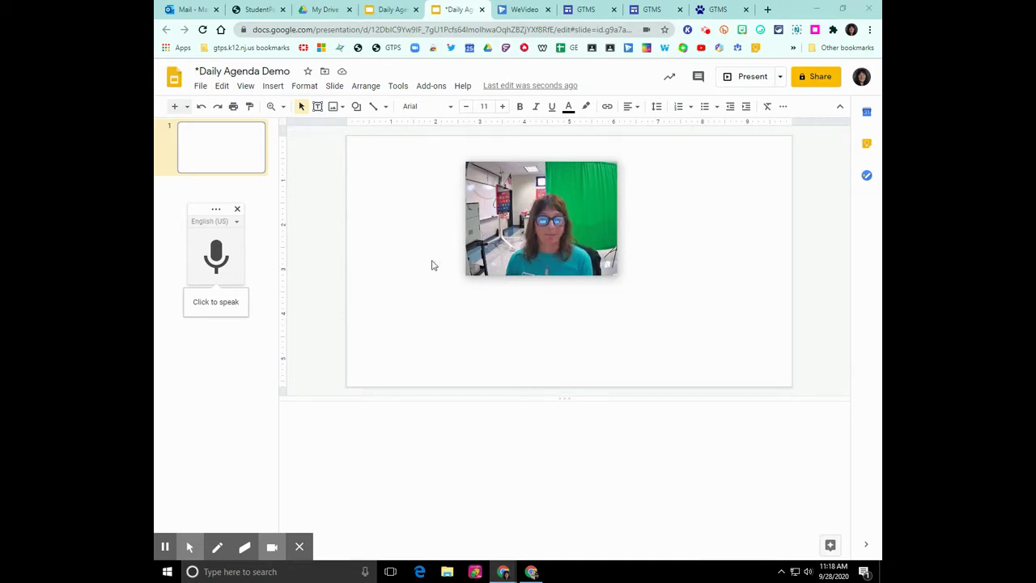
pyautogui.click(225, 255)
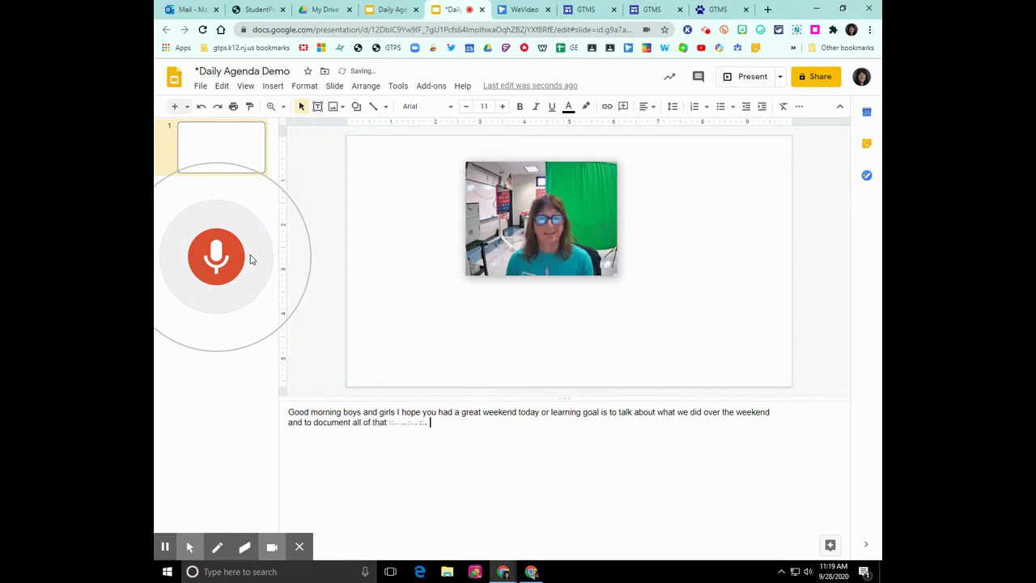
pyautogui.click(231, 258)
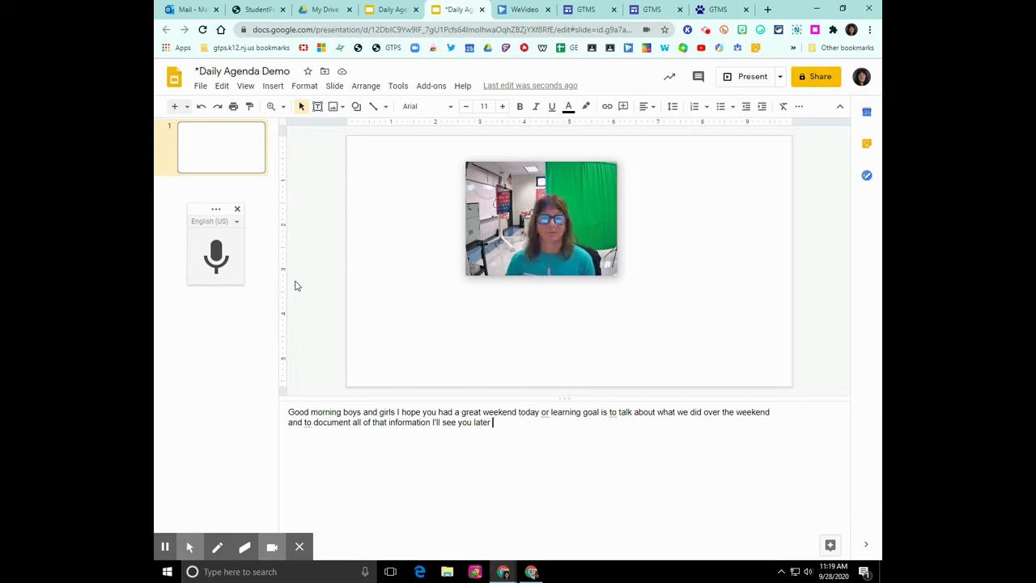
# Switch to Screencastify and copy the shareable link of the "Webcam hack for voice typing" recording
pyautogui.click(708, 31)
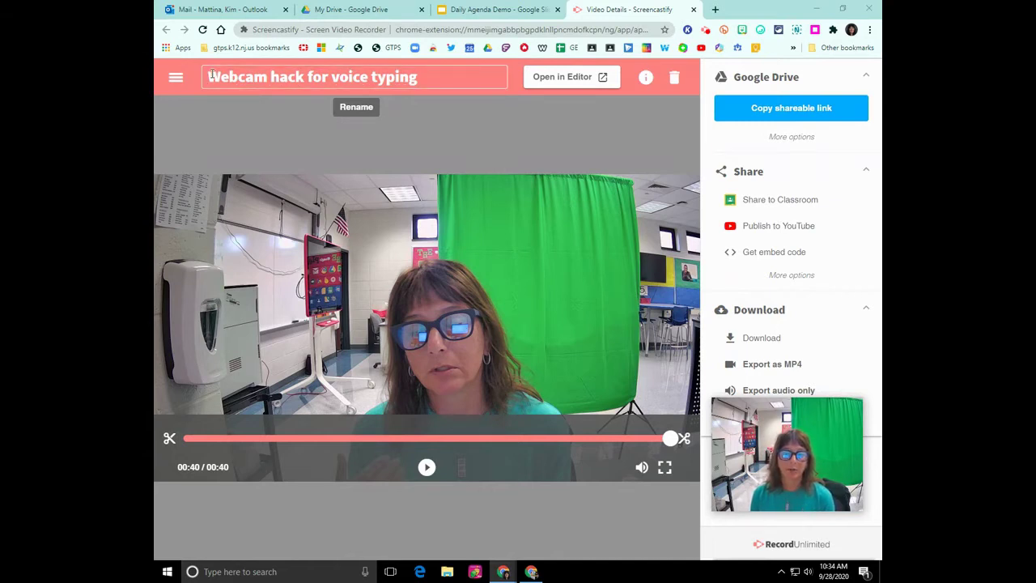
pyautogui.click(786, 116)
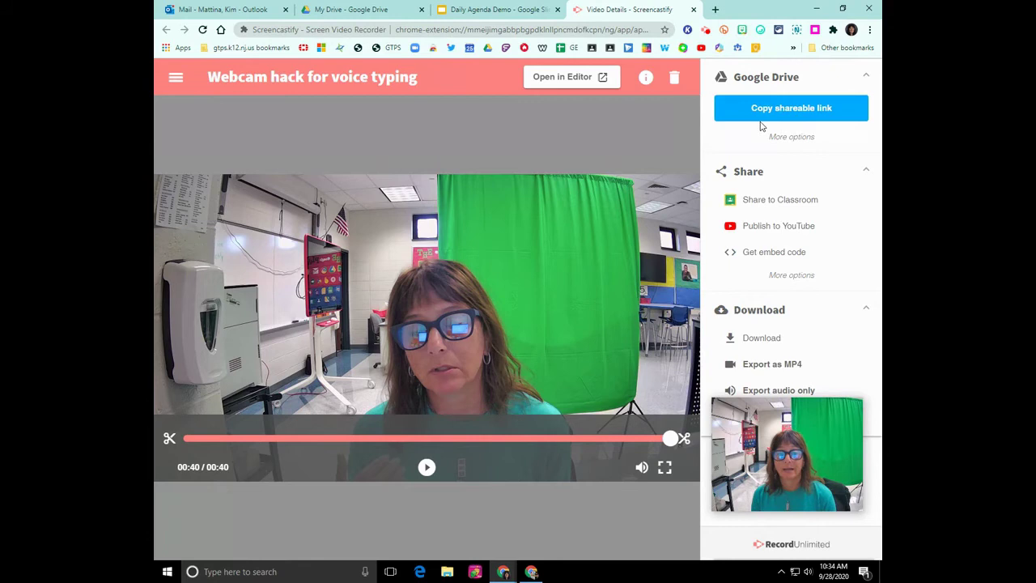
# Switch to the Daily Agenda Demo presentation in Google Slides, highlight the dictated speaker notes and slightly enlarge the notes area
pyautogui.click(481, 14)
pyautogui.moveTo(800, 424); pyautogui.dragTo(243, 336)
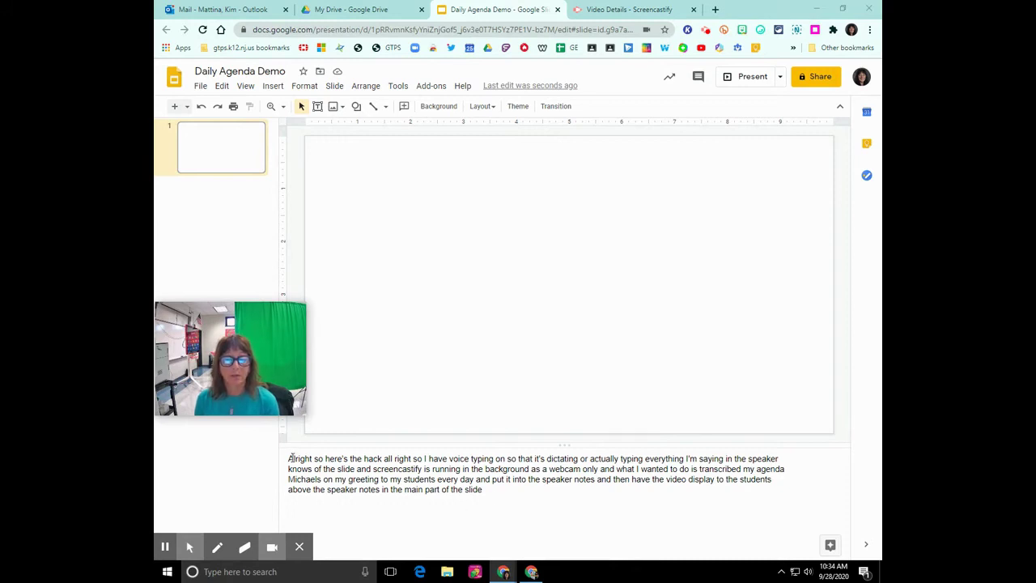
pyautogui.moveTo(289, 459); pyautogui.dragTo(474, 479)
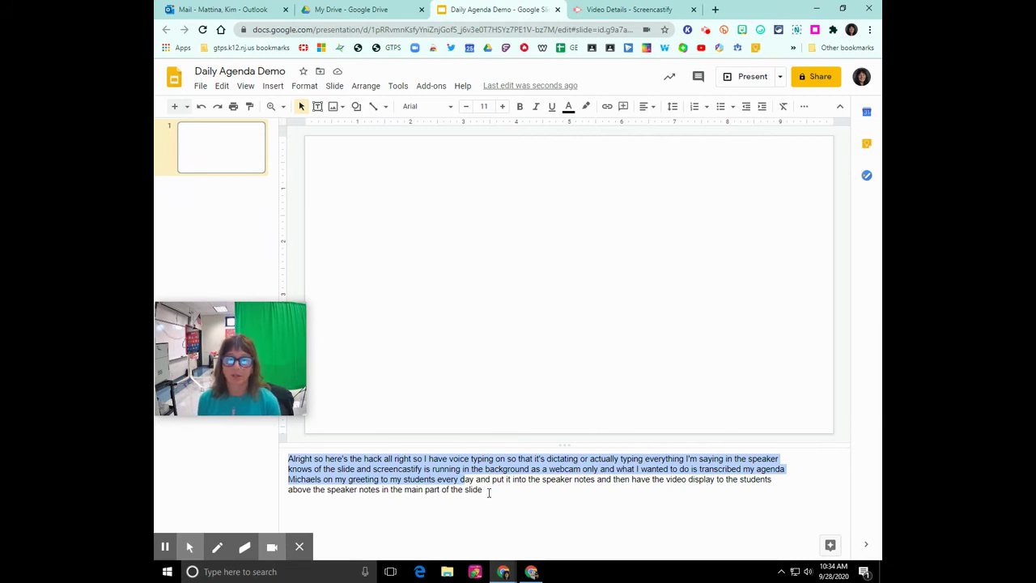
pyautogui.click(489, 492)
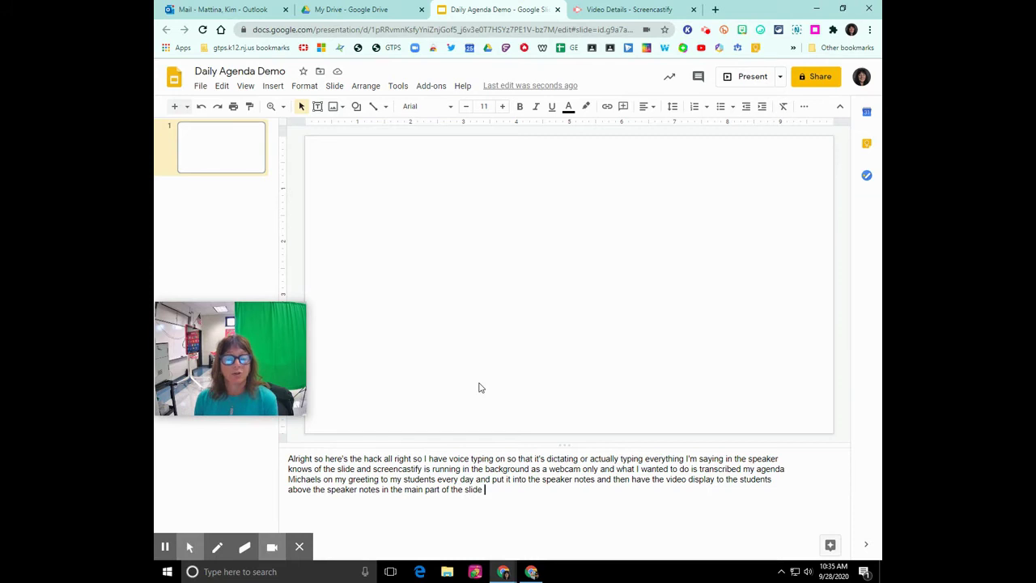
pyautogui.click(565, 435)
pyautogui.moveTo(565, 435)
pyautogui.mouseDown()
pyautogui.moveTo(560, 378)
pyautogui.moveTo(572, 477)
pyautogui.moveTo(562, 387)
pyautogui.moveTo(567, 447)
pyautogui.moveTo(569, 413)
pyautogui.moveTo(569, 432)
pyautogui.mouseUp()
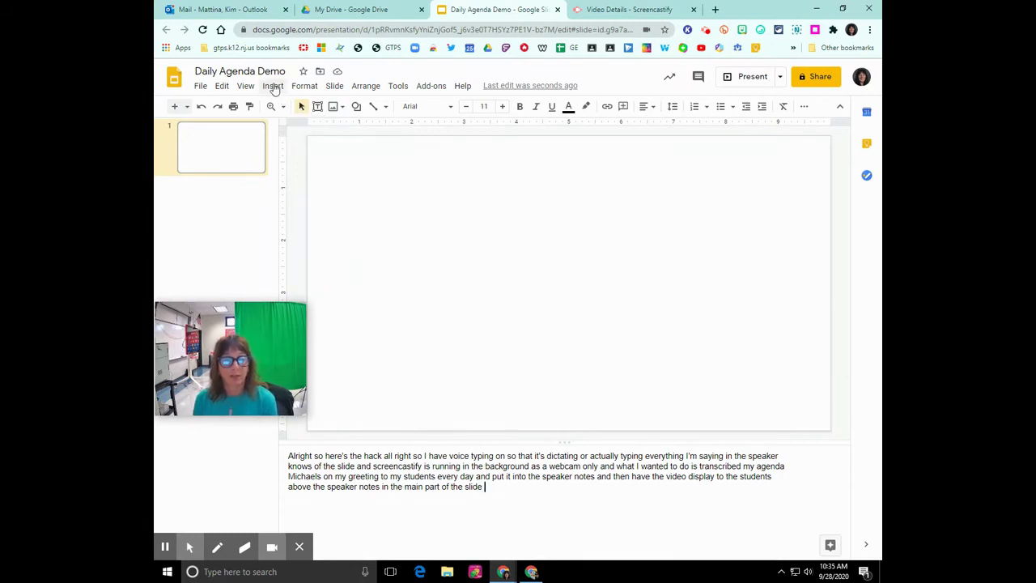
# Insert the video "Webcam hack for voice typing.webm" from My Drive onto the blank slide
pyautogui.click(273, 86)
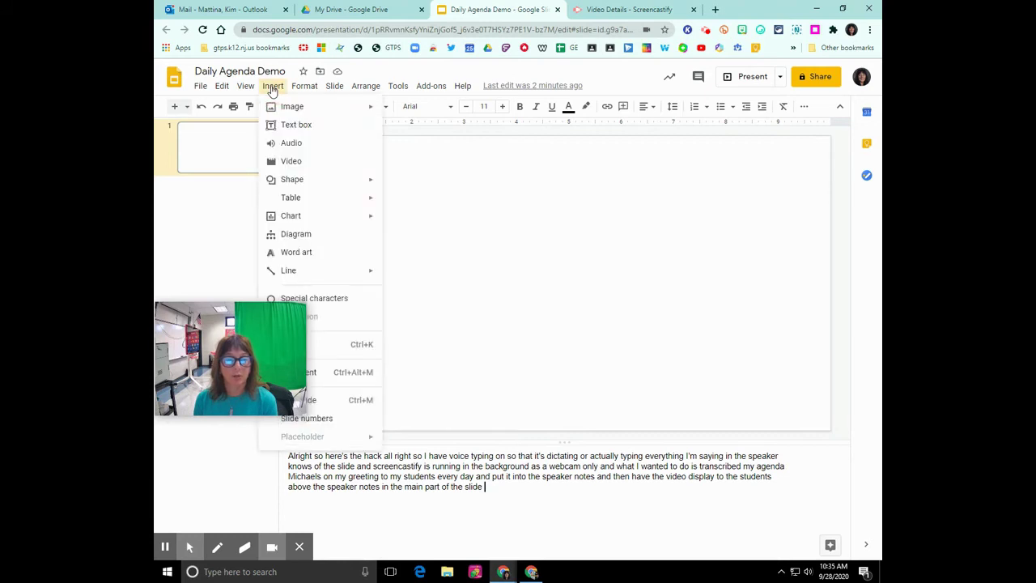
pyautogui.moveTo(243, 326); pyautogui.dragTo(785, 461)
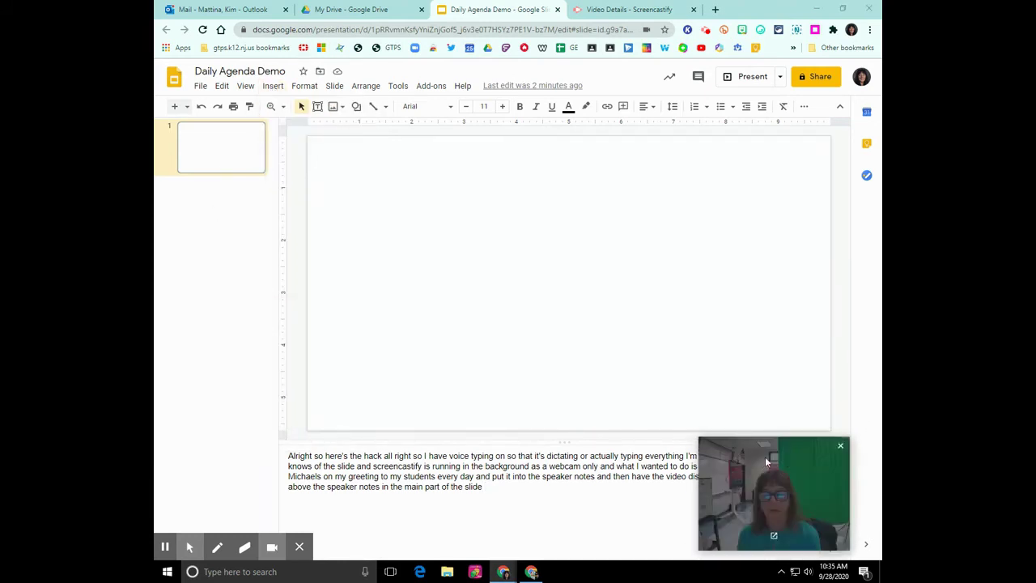
pyautogui.click(271, 86)
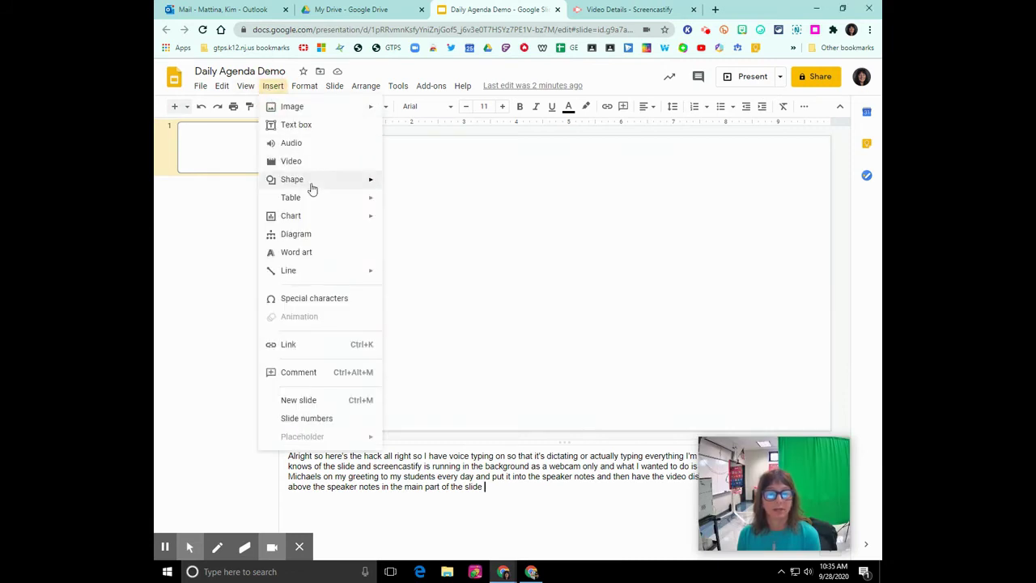
pyautogui.click(306, 162)
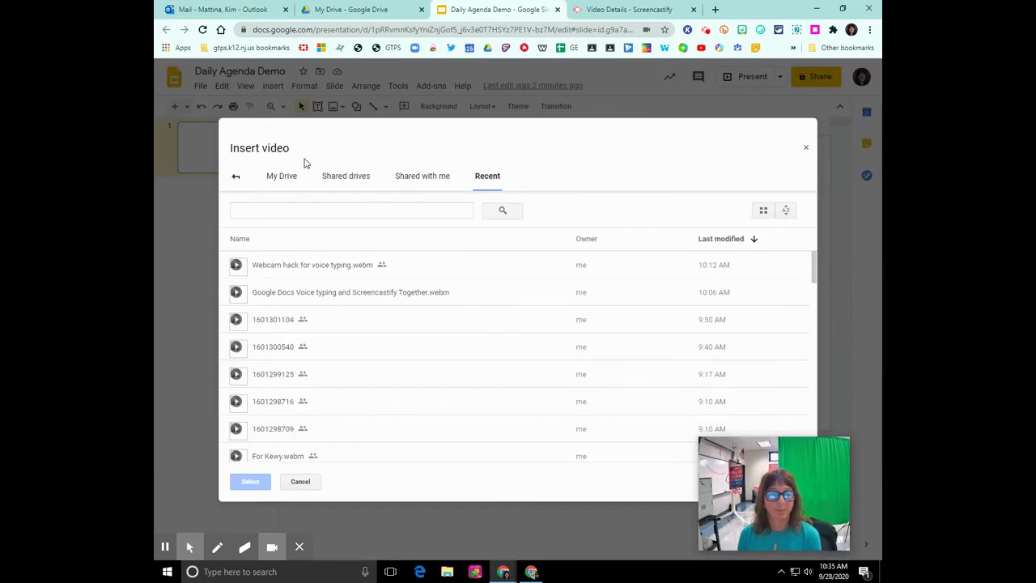
pyautogui.click(236, 180)
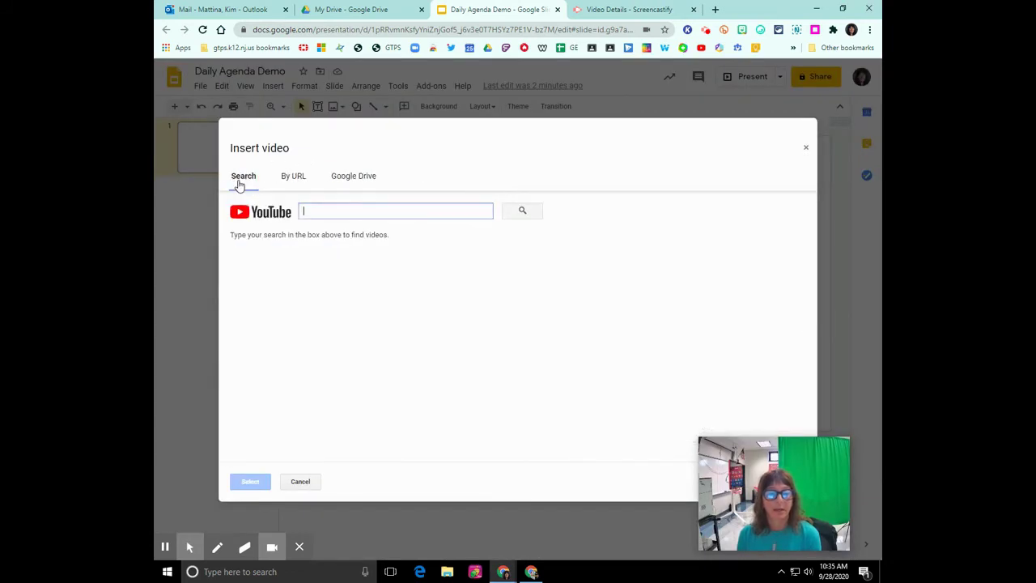
pyautogui.click(366, 180)
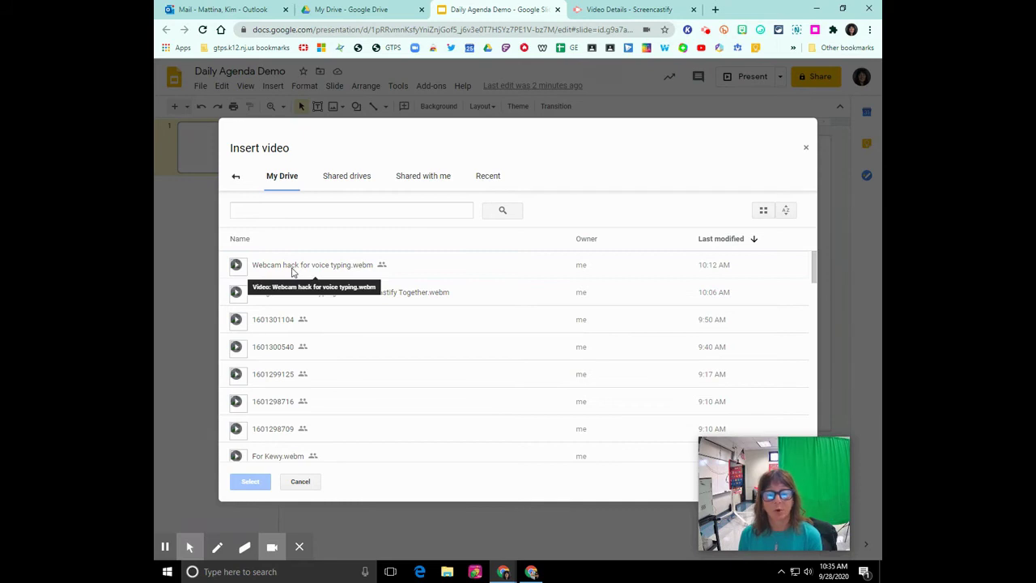
pyautogui.click(293, 270)
pyautogui.click(251, 482)
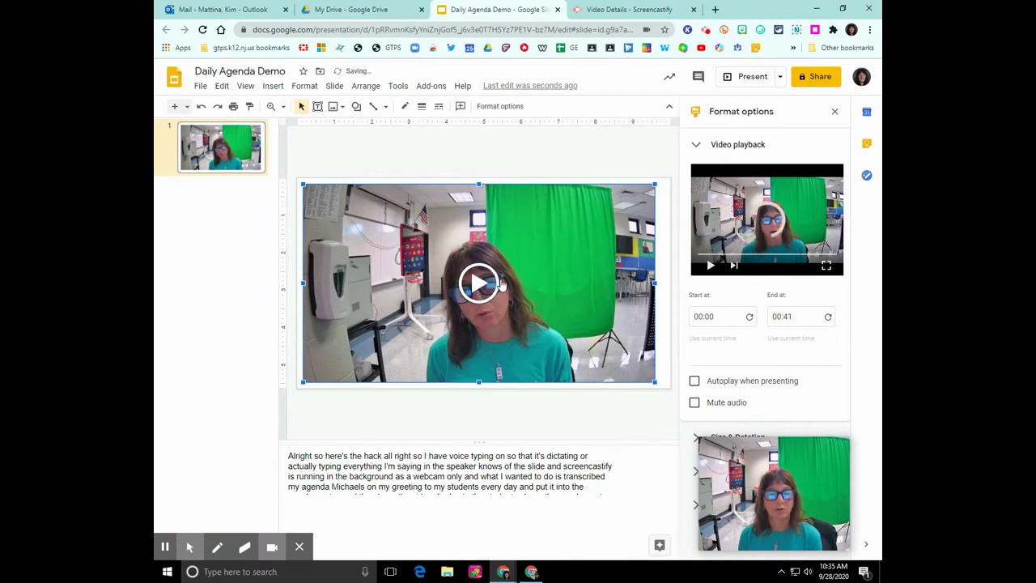
# Review the video's size, rotation and position options, and enable its drop shadow
pyautogui.moveTo(815, 461); pyautogui.dragTo(264, 369)
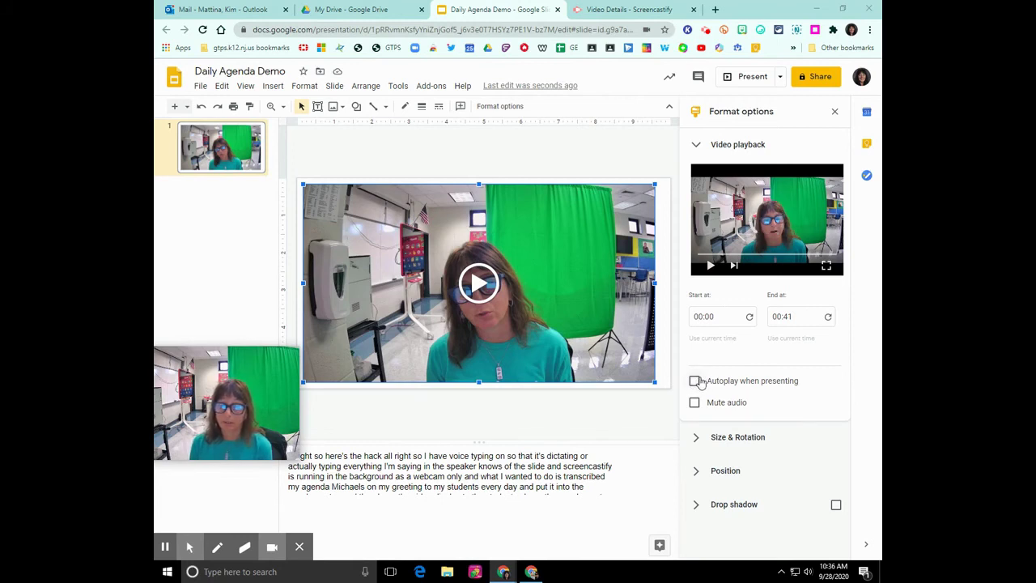
pyautogui.click(698, 438)
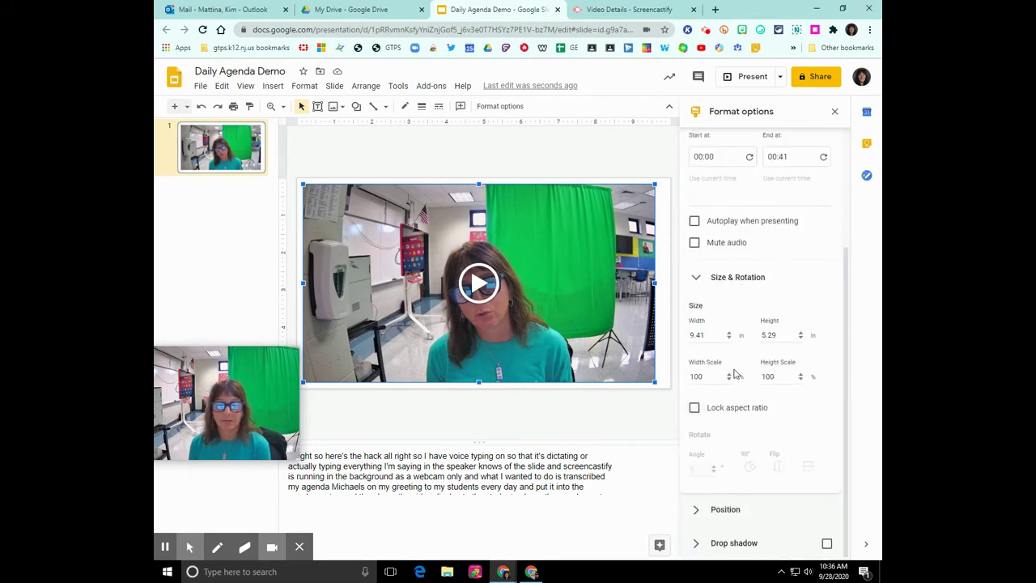
pyautogui.click(696, 510)
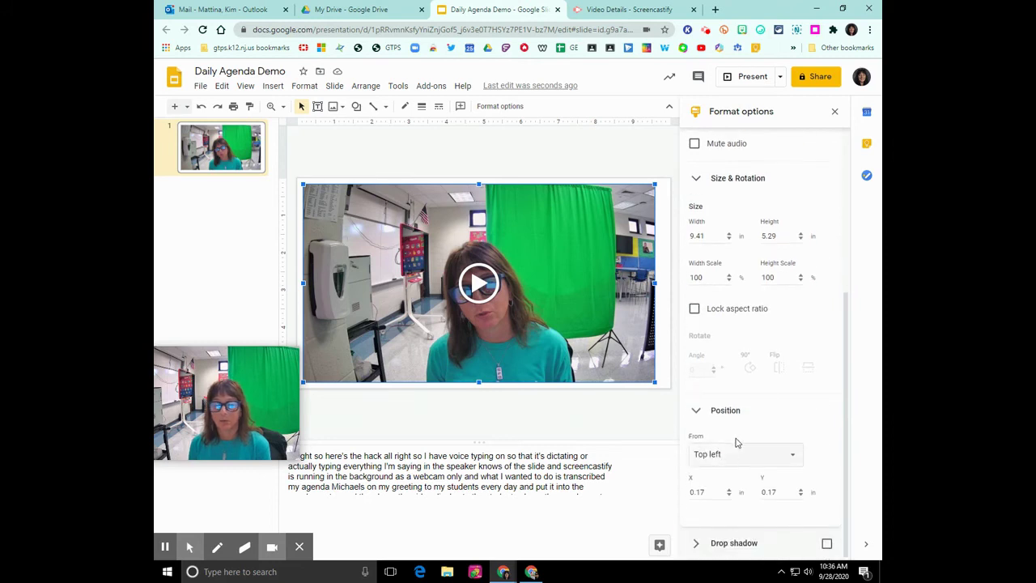
pyautogui.click(695, 544)
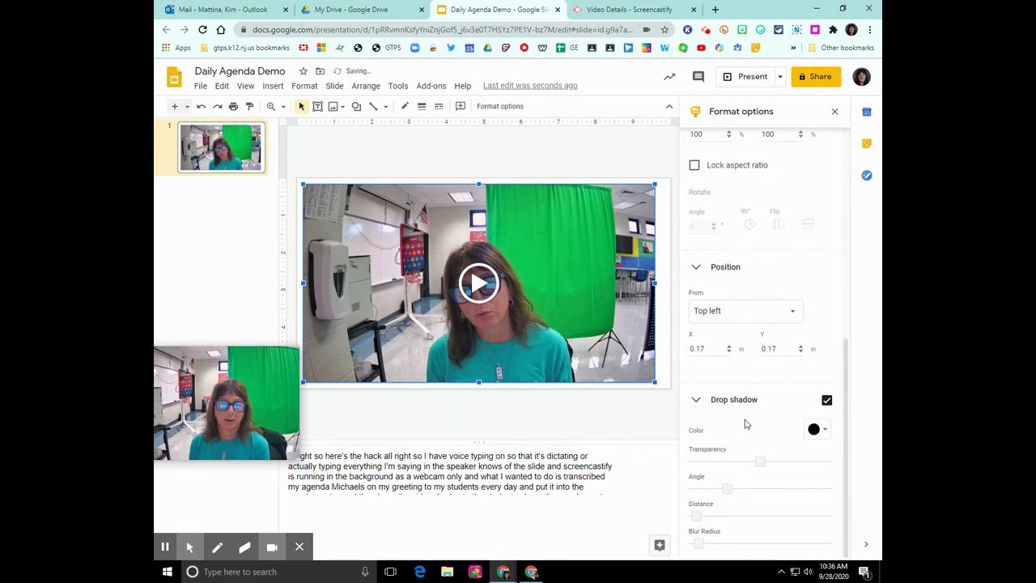
pyautogui.click(697, 398)
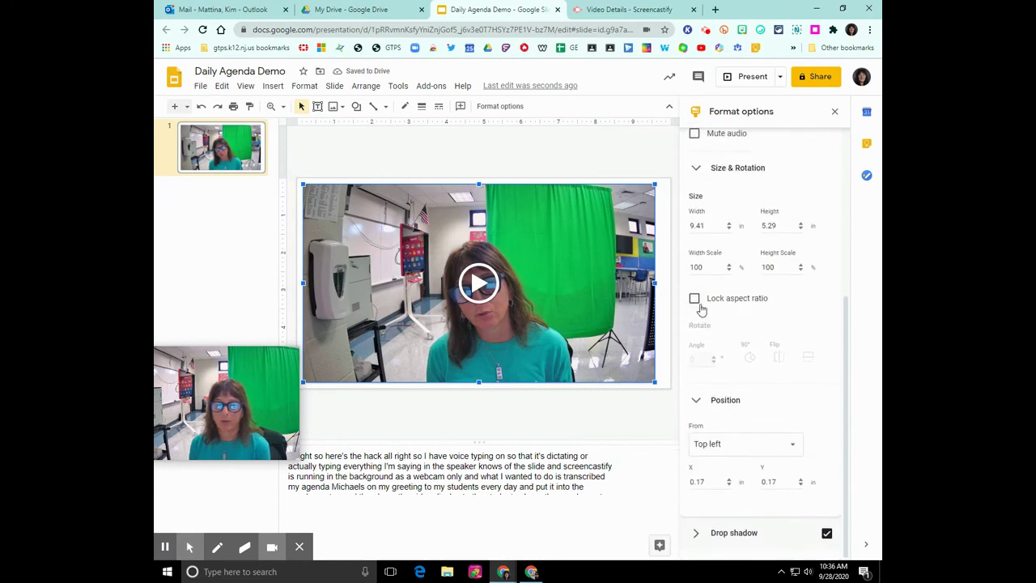
pyautogui.click(697, 412)
pyautogui.click(696, 278)
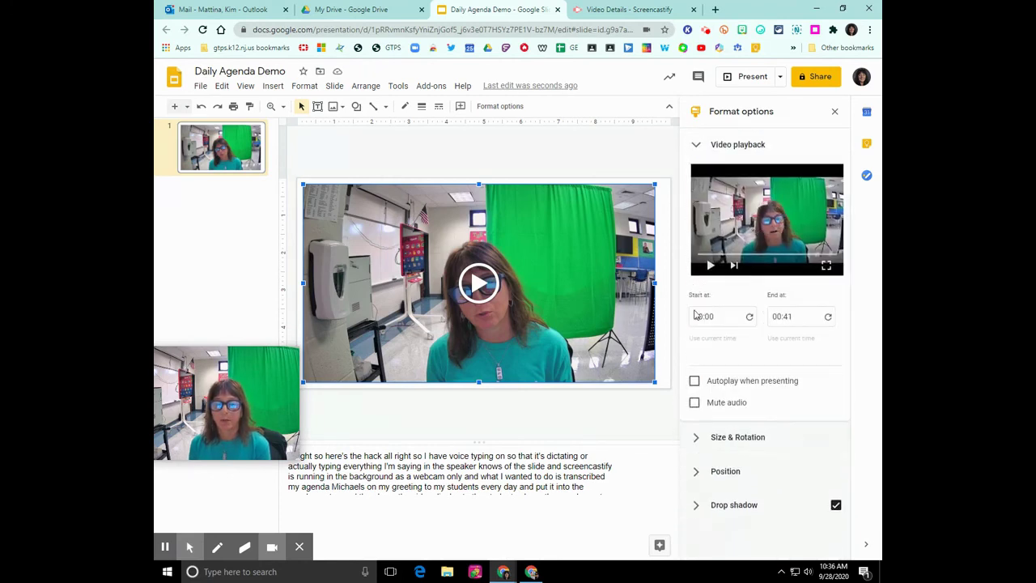
# Toggle autoplay when presenting on and back off for the video, and close its format options
pyautogui.click(695, 382)
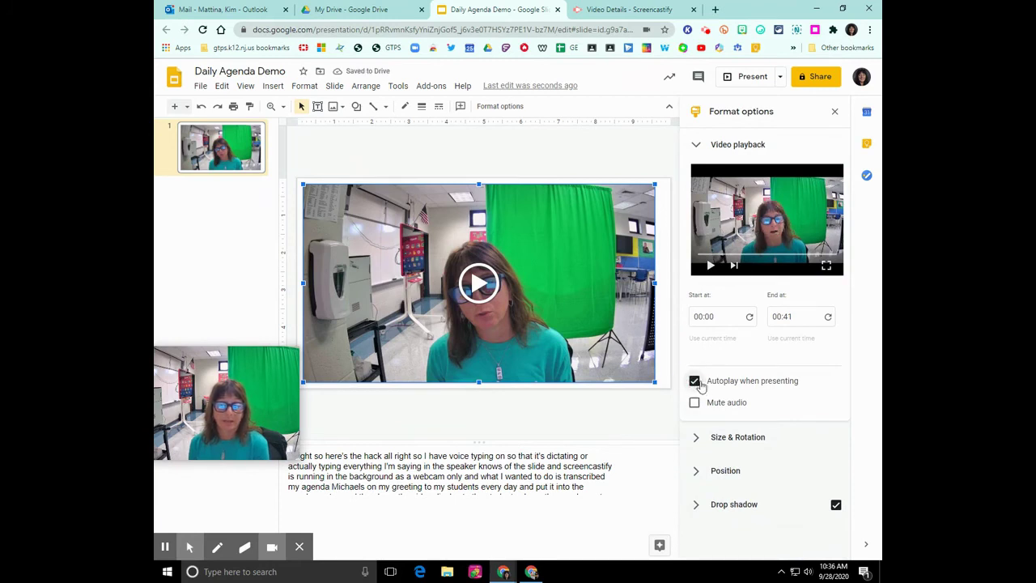
pyautogui.click(695, 381)
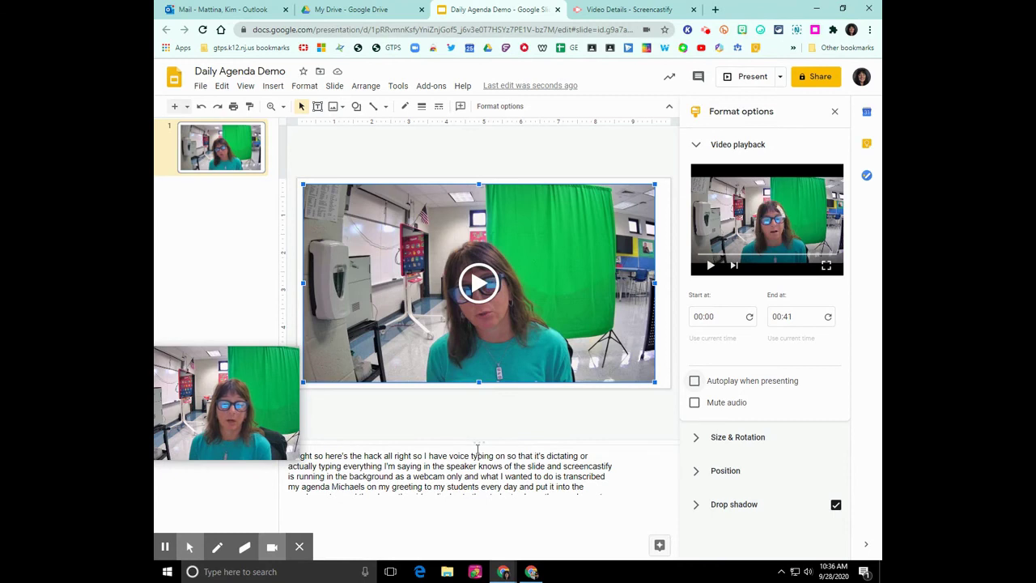
pyautogui.click(835, 114)
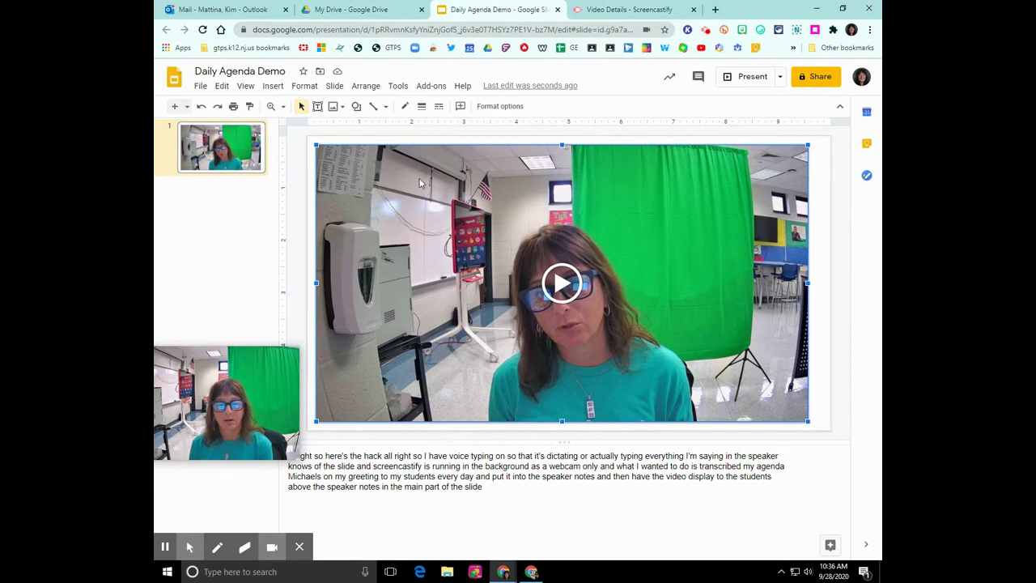
# Reopen the selected video's format options to view the playback settings, and close them again
pyautogui.click(306, 85)
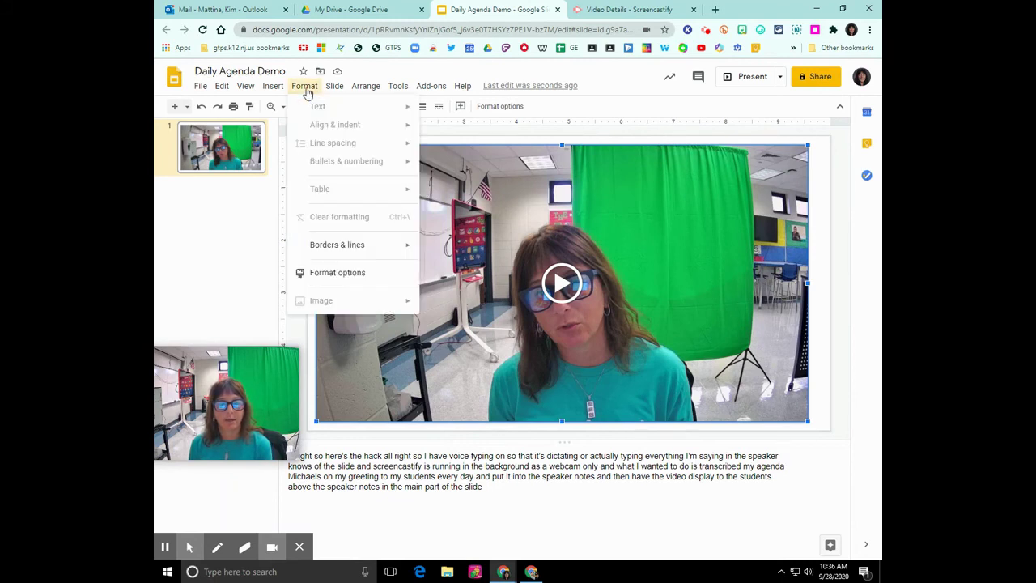
pyautogui.click(340, 273)
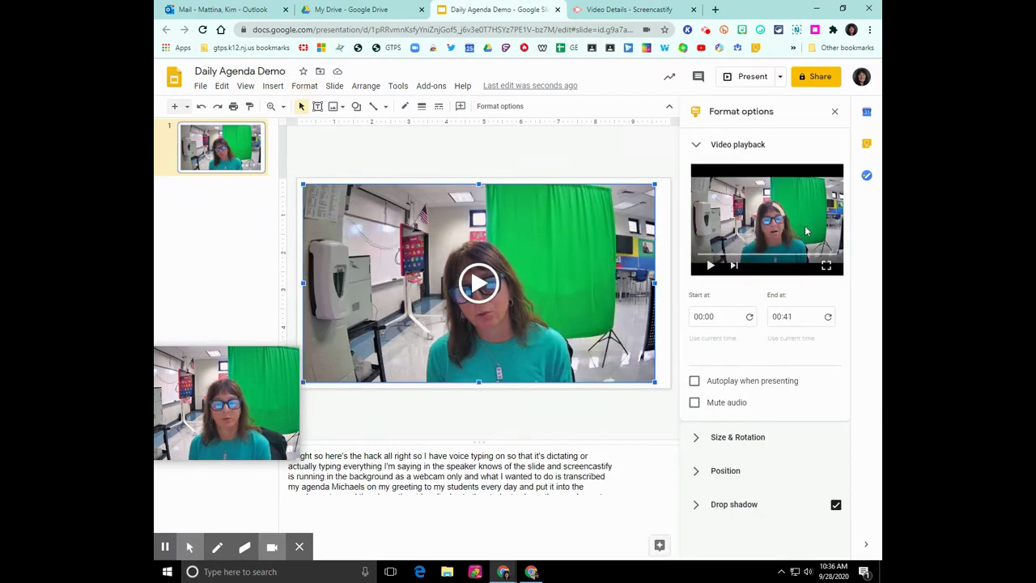
pyautogui.click(835, 111)
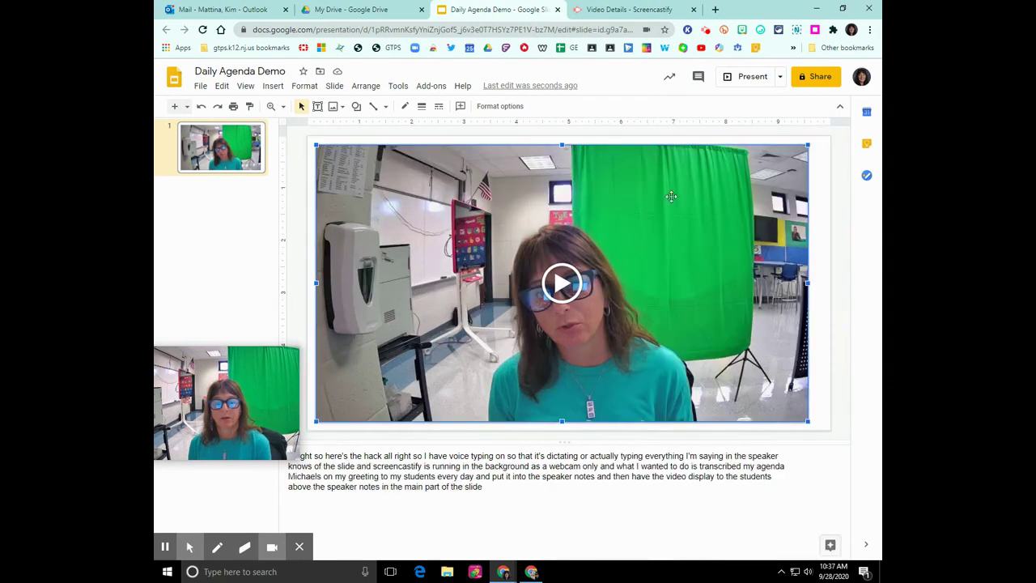